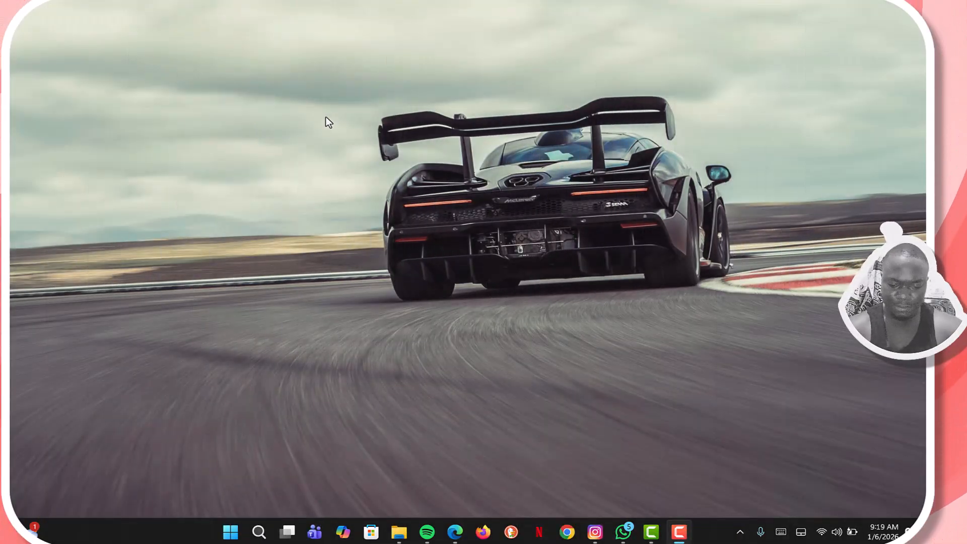
Step: Open System Information by running msinfo32 from the Run dialog
{"action": "key", "text": "ctrl+super+o"}
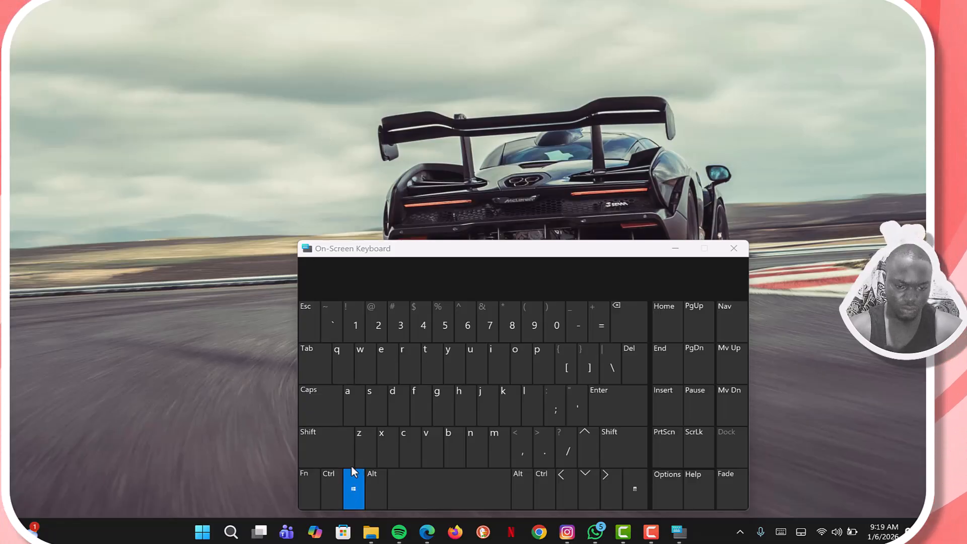
{"action": "left_click", "coordinate": [409, 358]}
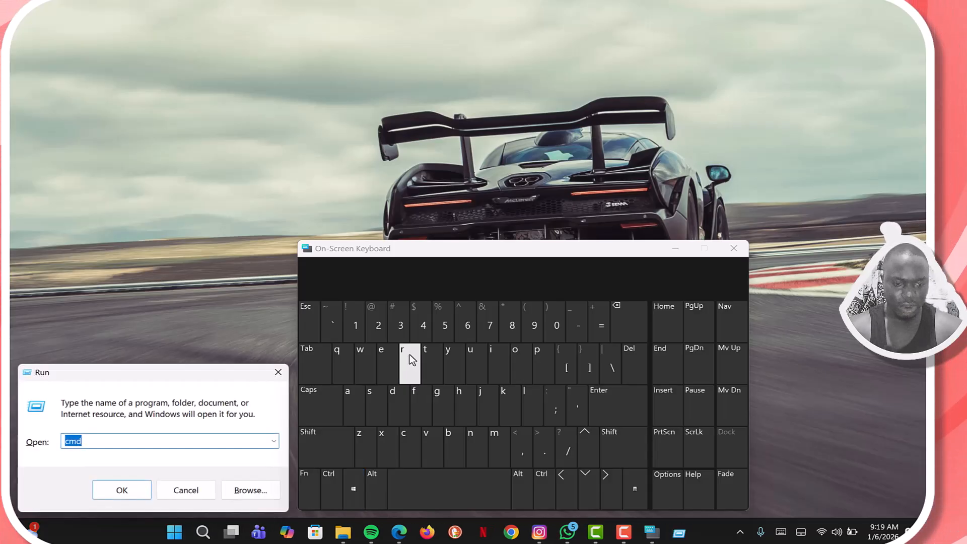
{"action": "key", "text": "ctrl+super+o"}
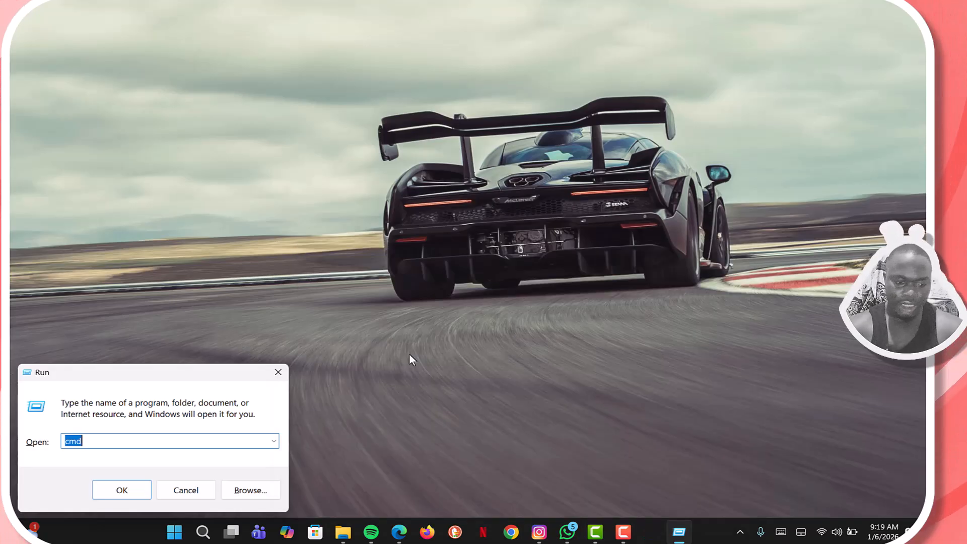
{"action": "type", "text": "msinfo"}
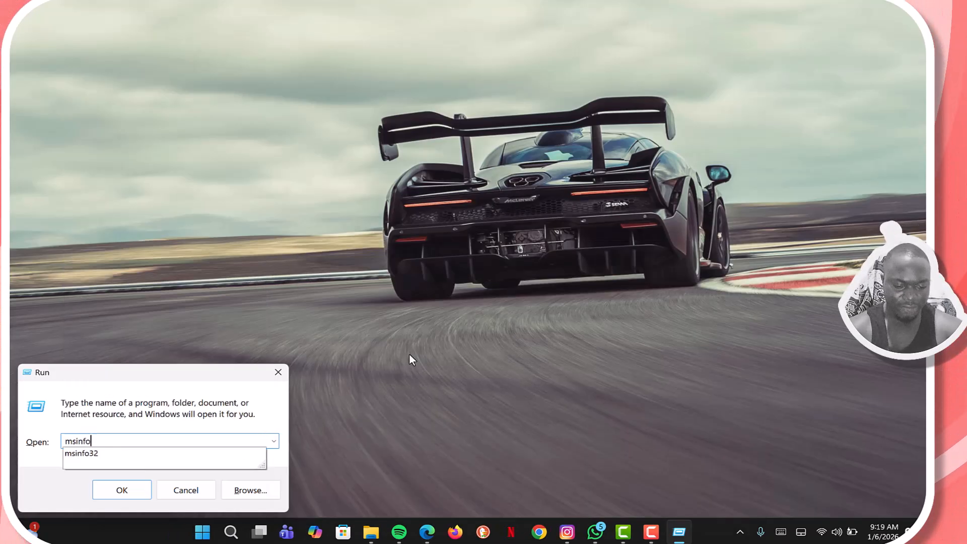
{"action": "type", "text": "32"}
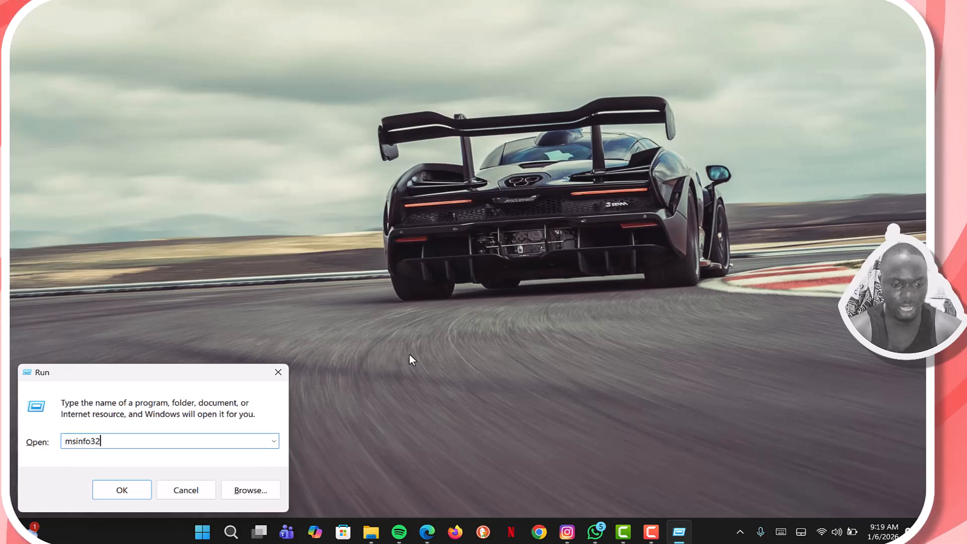
{"action": "key", "text": "Return"}
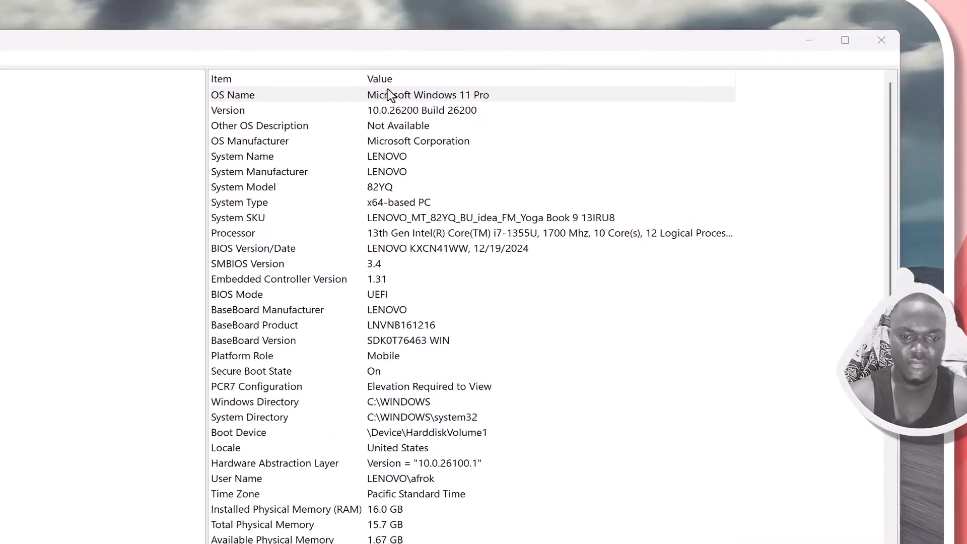
Step: Check the OS name, installed physical memory and hypervisor entries in the system summary, and close System Information
{"action": "left_click", "coordinate": [313, 114]}
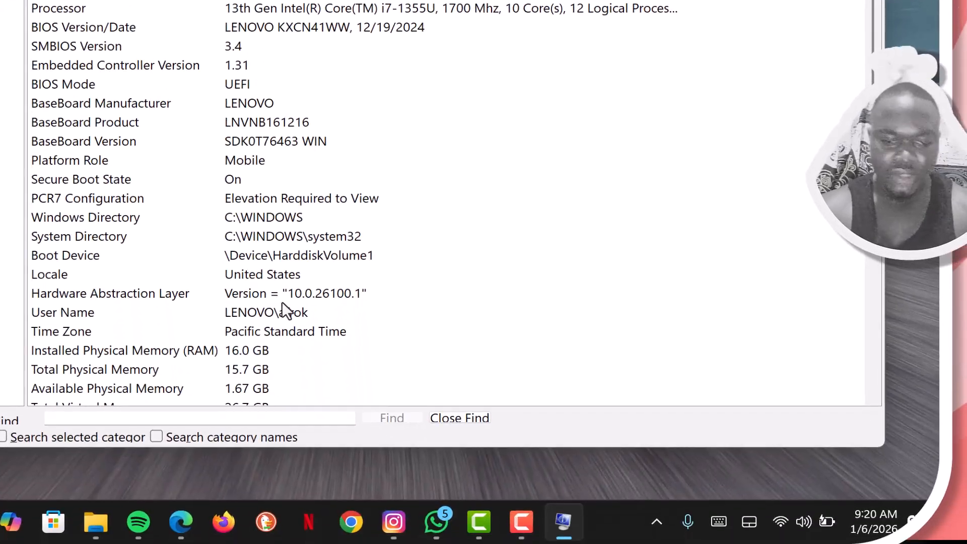
{"action": "left_click", "coordinate": [283, 353]}
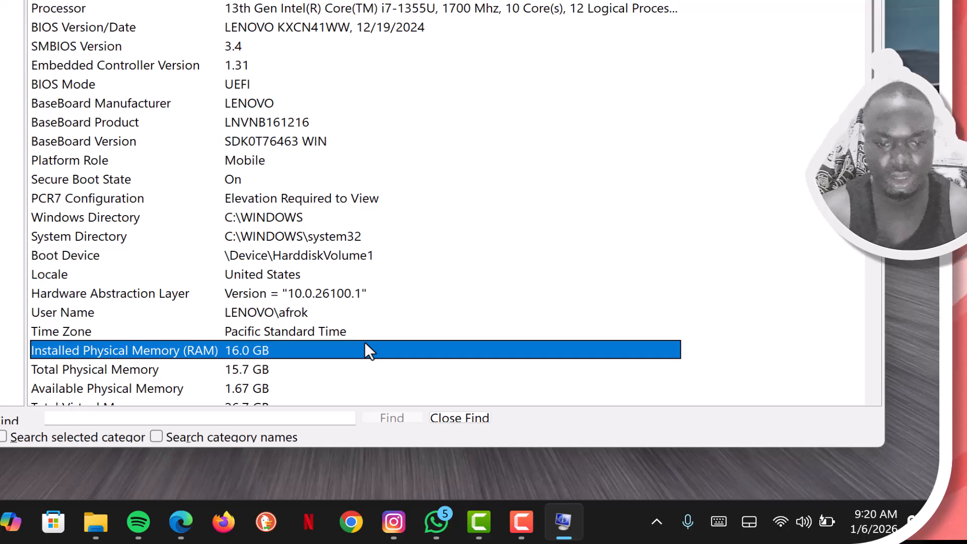
{"action": "scroll", "coordinate": [365, 350], "scroll_direction": "down", "scroll_amount": 5}
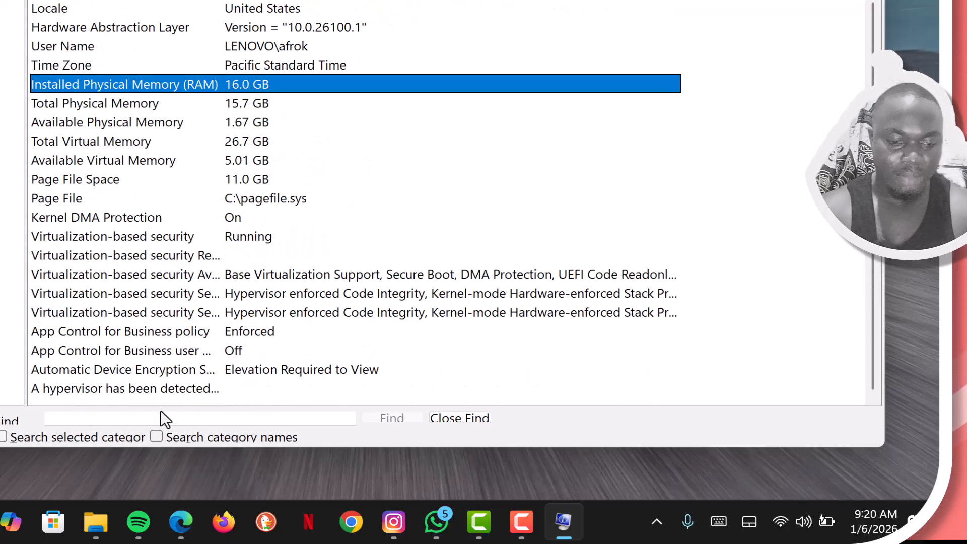
{"action": "left_click", "coordinate": [246, 387]}
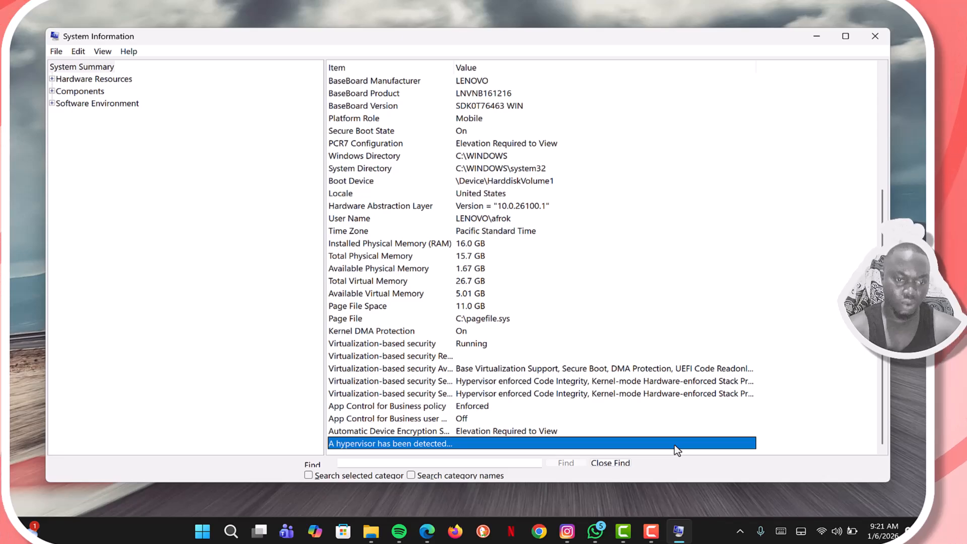
{"action": "key", "text": "alt+F4"}
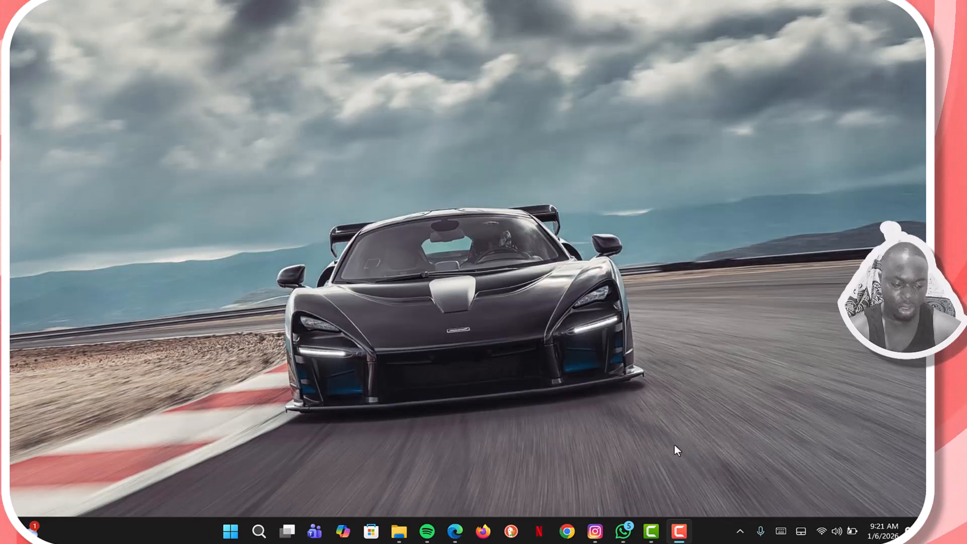
Step: Open Programs and Features by running appwiz.cpl from the Run dialog, and dismiss the on-screen keyboard
{"action": "key", "text": "ctrl+super+o"}
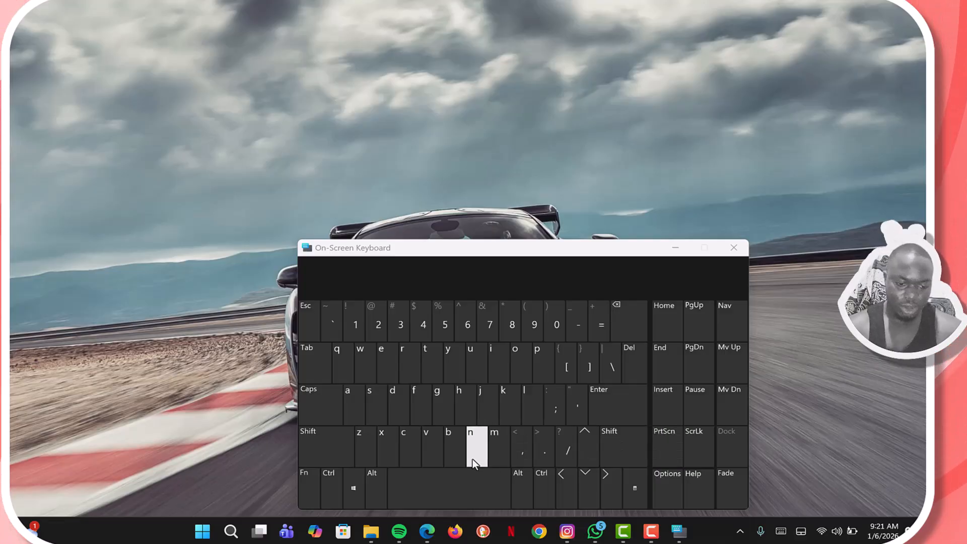
{"action": "left_click", "coordinate": [350, 490]}
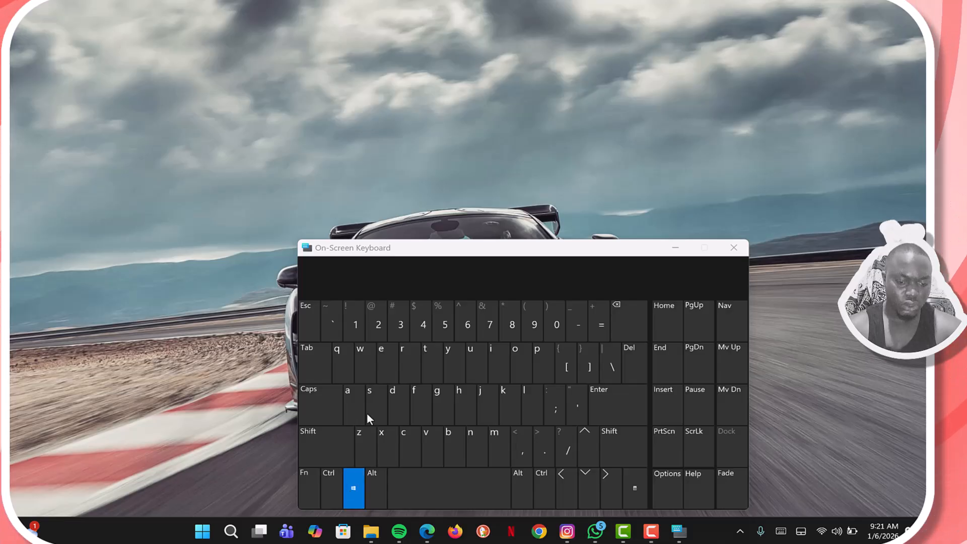
{"action": "left_click", "coordinate": [402, 368]}
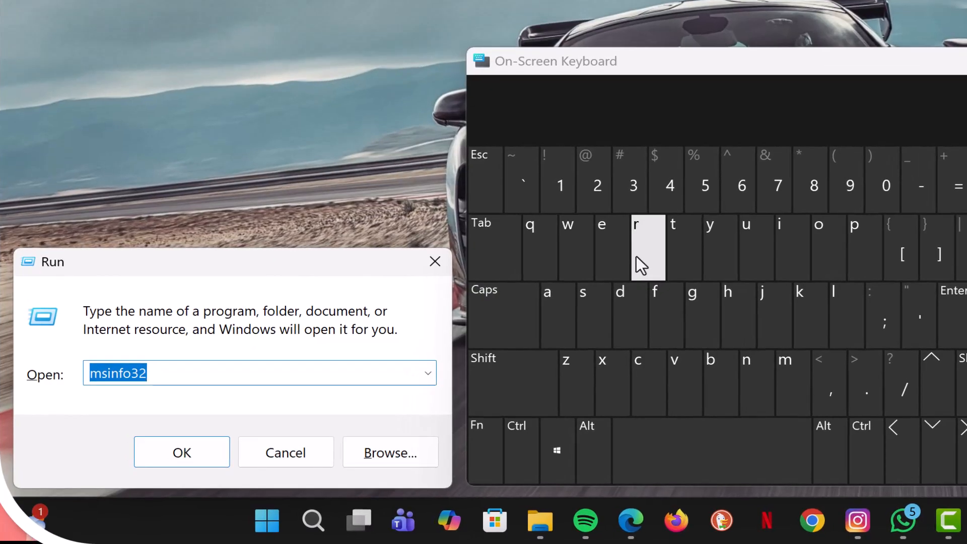
{"action": "type", "text": "appwiz"}
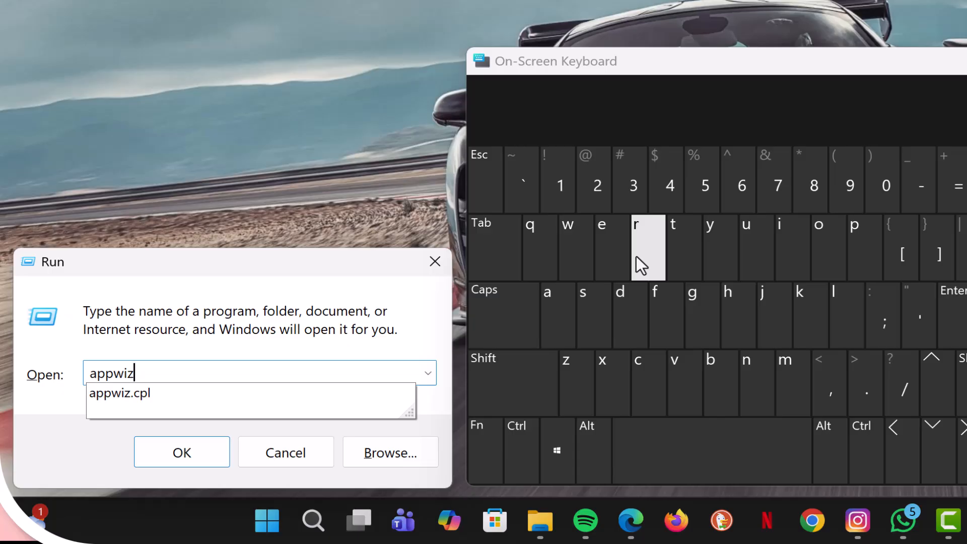
{"action": "type", "text": ".cpl"}
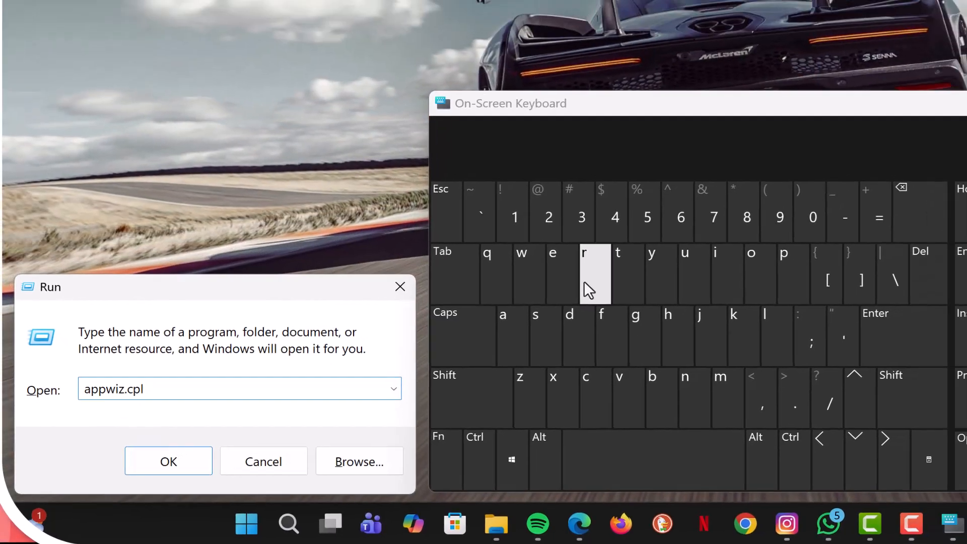
{"action": "key", "text": "Return"}
{"action": "key", "text": "ctrl+super+o"}
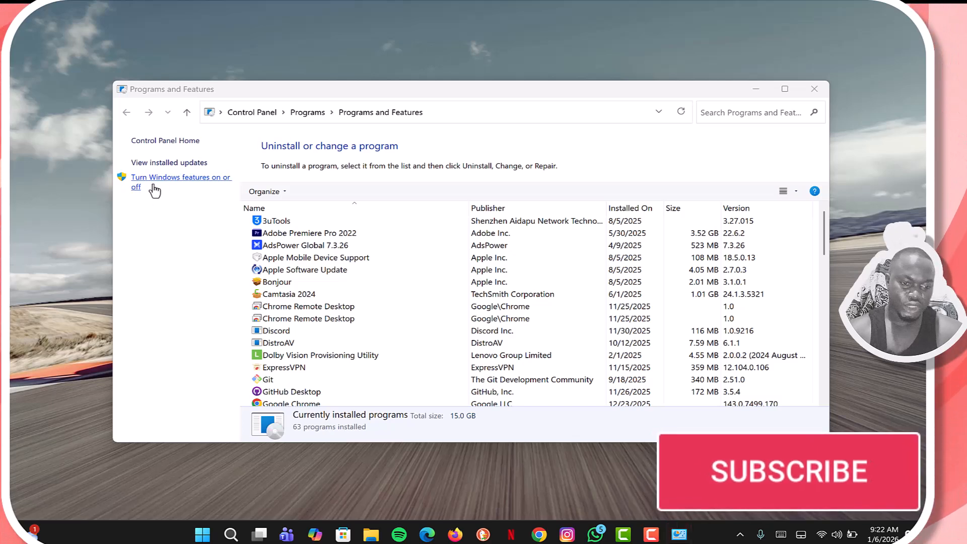
Step: Turn on the Hyper-V feature in Windows Features and apply the change
{"action": "left_click", "coordinate": [209, 190]}
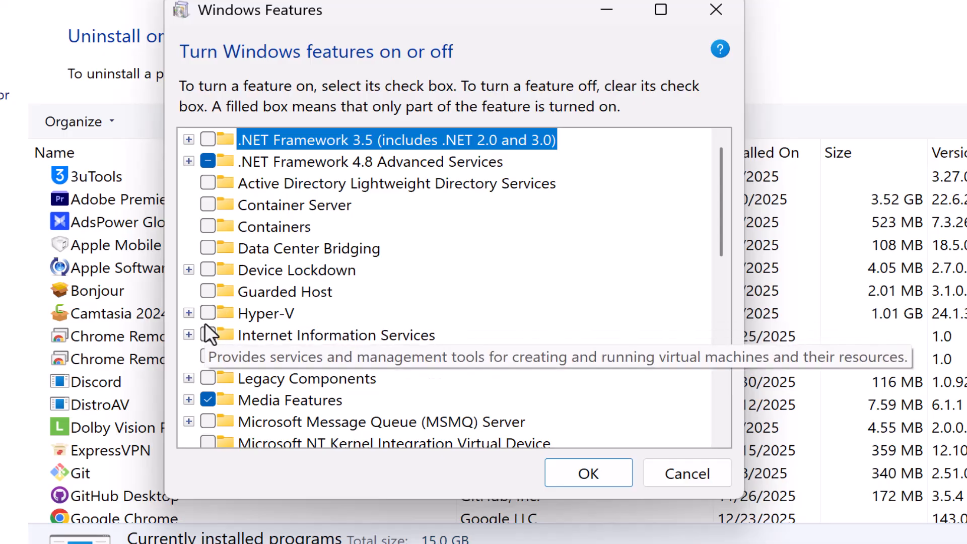
{"action": "left_click", "coordinate": [205, 315]}
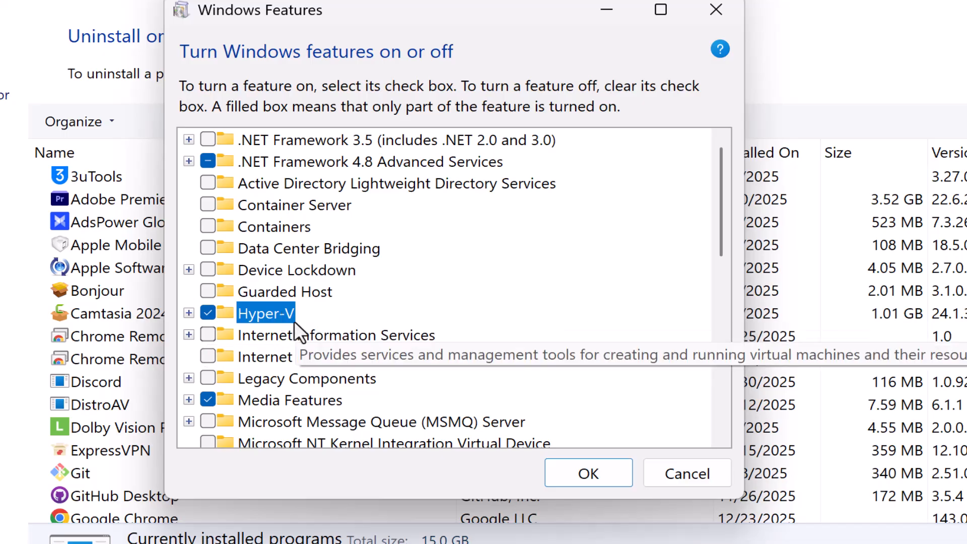
{"action": "left_click", "coordinate": [583, 478]}
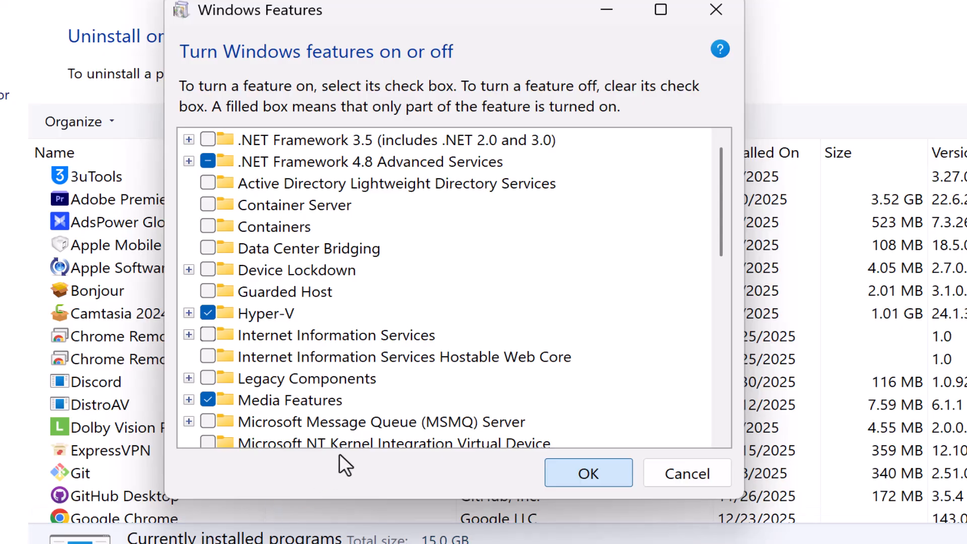
{"action": "left_click", "coordinate": [587, 474]}
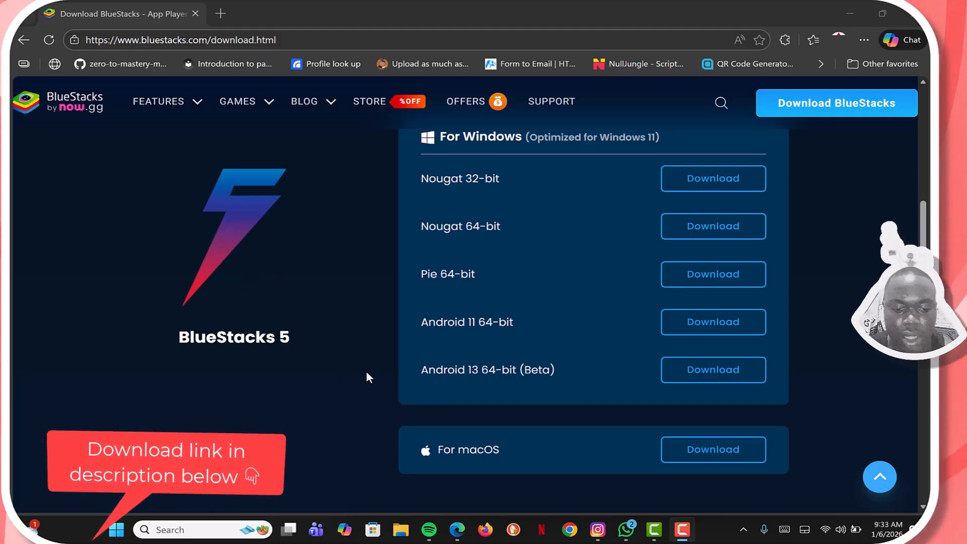
Step: Download the Hyper-V, Nougat 64-bit edition of BlueStacks 4 for Windows from the BlueStacks download page
{"action": "scroll", "coordinate": [367, 372], "scroll_direction": "down", "scroll_amount": 5}
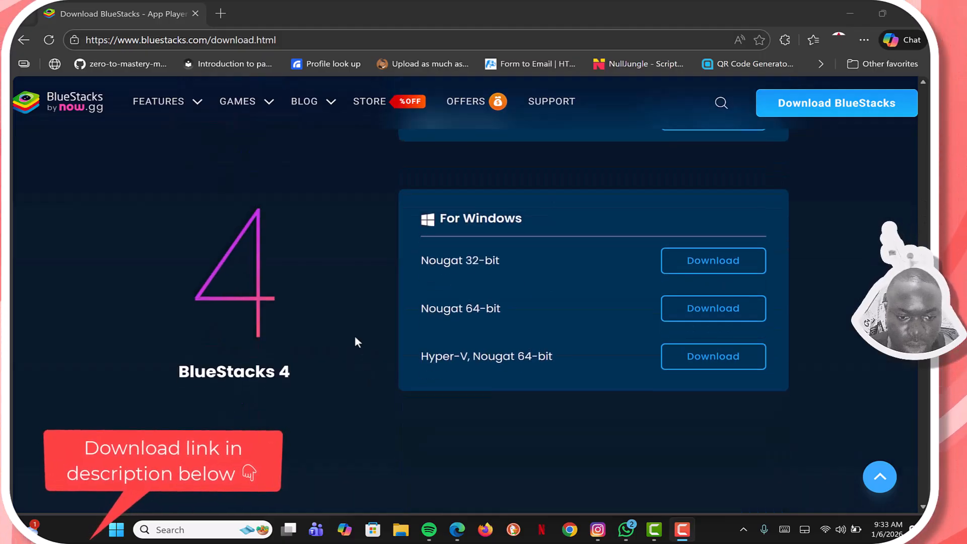
{"action": "scroll", "coordinate": [356, 341], "scroll_direction": "down", "scroll_amount": 2}
{"action": "scroll", "coordinate": [356, 341], "scroll_direction": "up", "scroll_amount": 2}
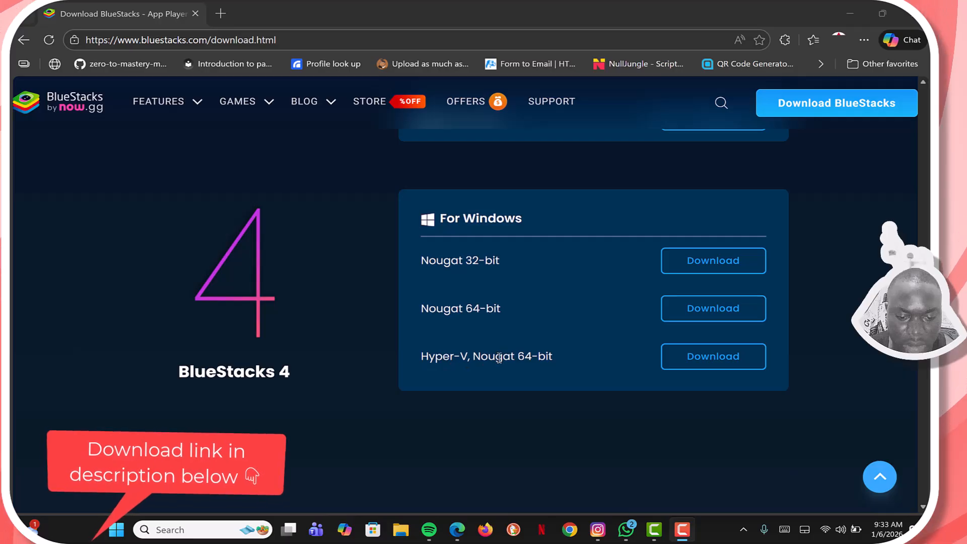
{"action": "left_click", "coordinate": [685, 366]}
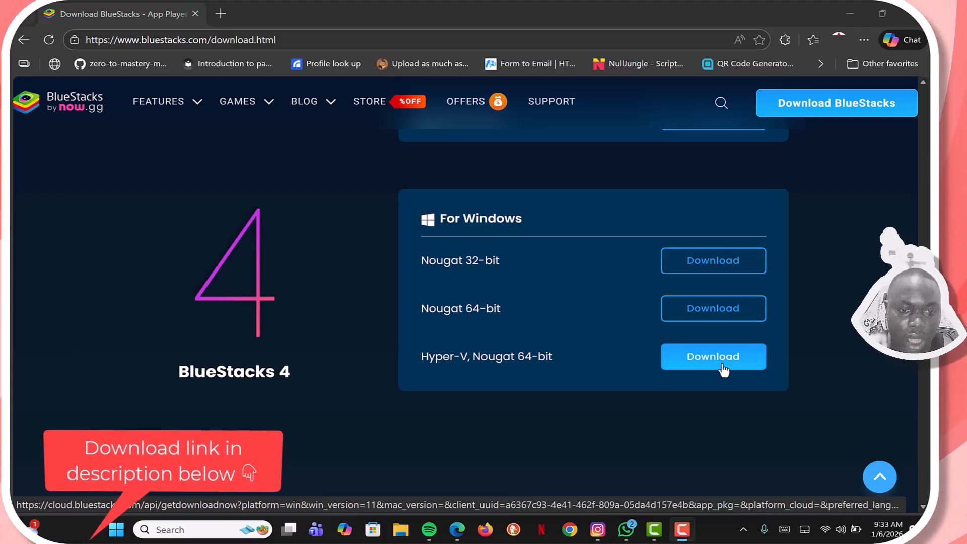
{"action": "left_click", "coordinate": [687, 367]}
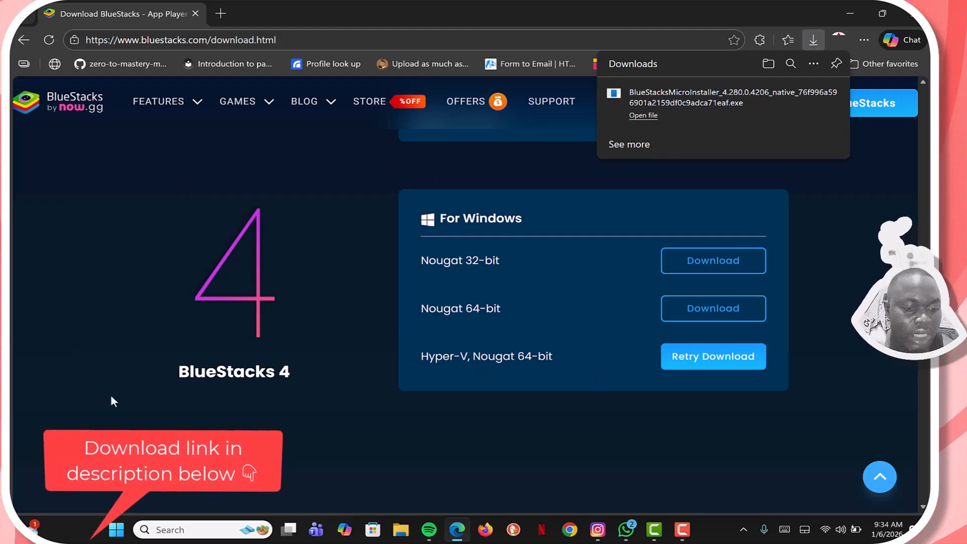
{"action": "scroll", "coordinate": [308, 284], "scroll_direction": "up", "scroll_amount": 15}
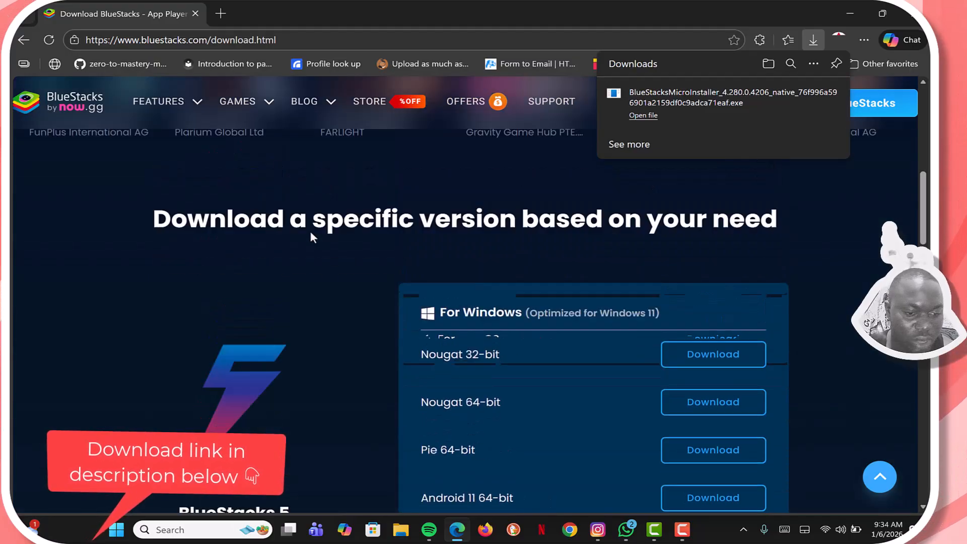
{"action": "scroll", "coordinate": [309, 228], "scroll_direction": "down", "scroll_amount": 6}
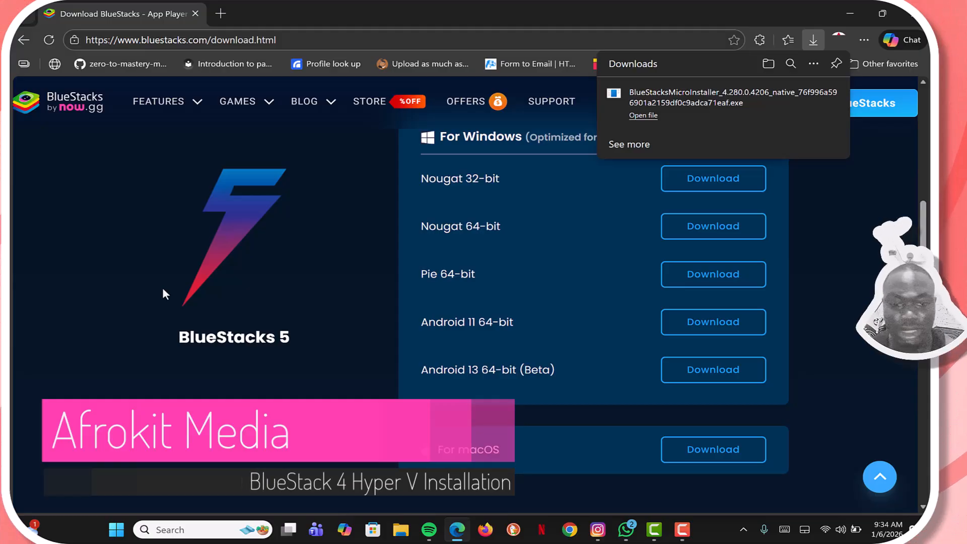
{"action": "scroll", "coordinate": [171, 308], "scroll_direction": "down", "scroll_amount": 6}
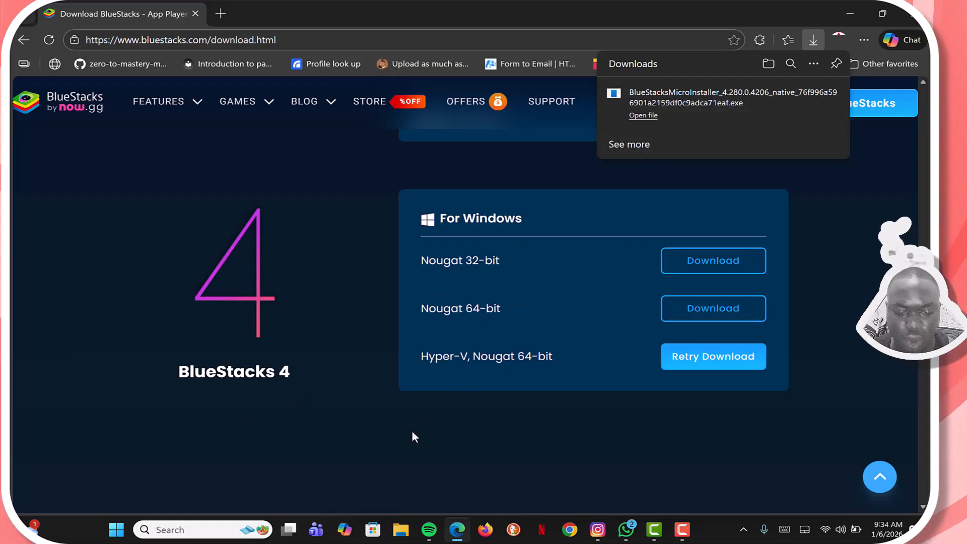
Step: Launch the downloaded BlueStacksMicroInstaller 4.280.0.4206 file from the Downloads folder in File Explorer
{"action": "left_click", "coordinate": [401, 529]}
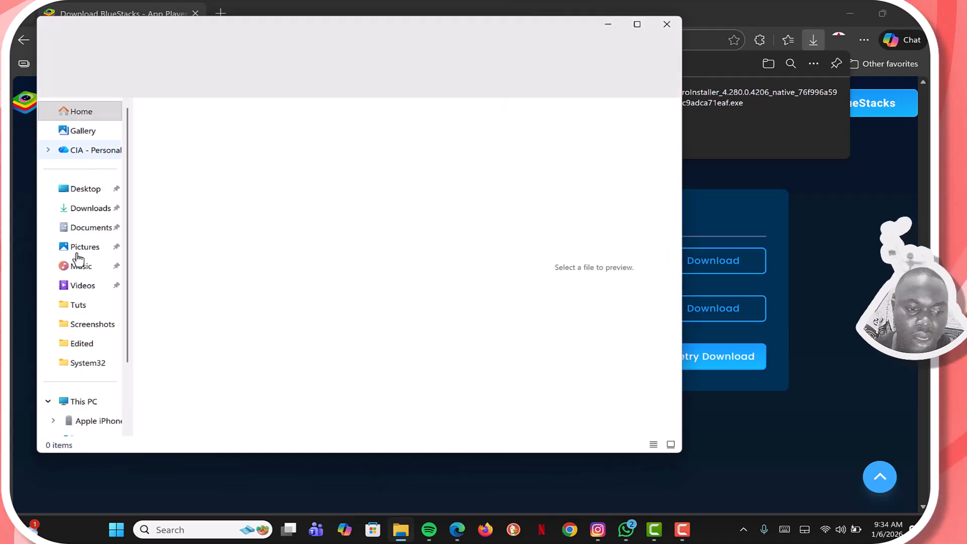
{"action": "left_click", "coordinate": [88, 207]}
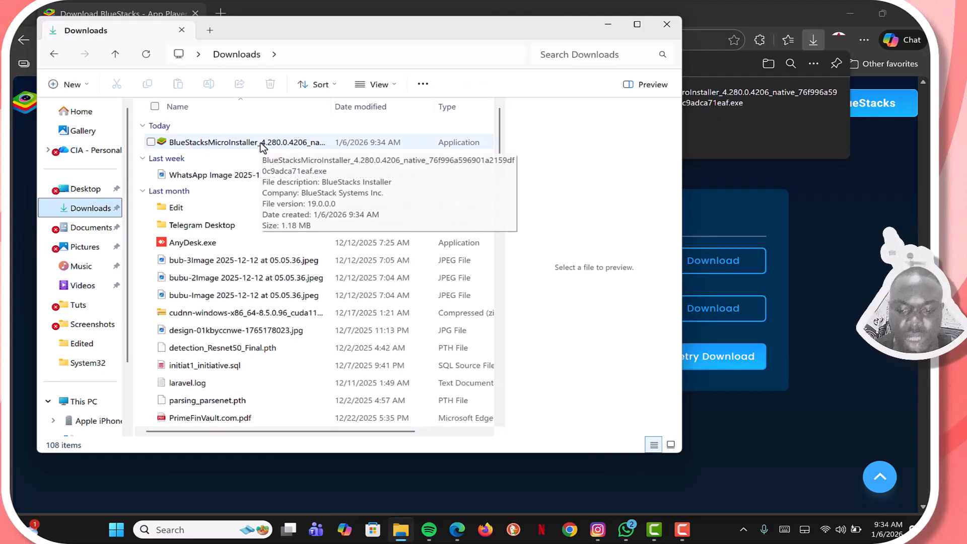
{"action": "left_click", "coordinate": [261, 143]}
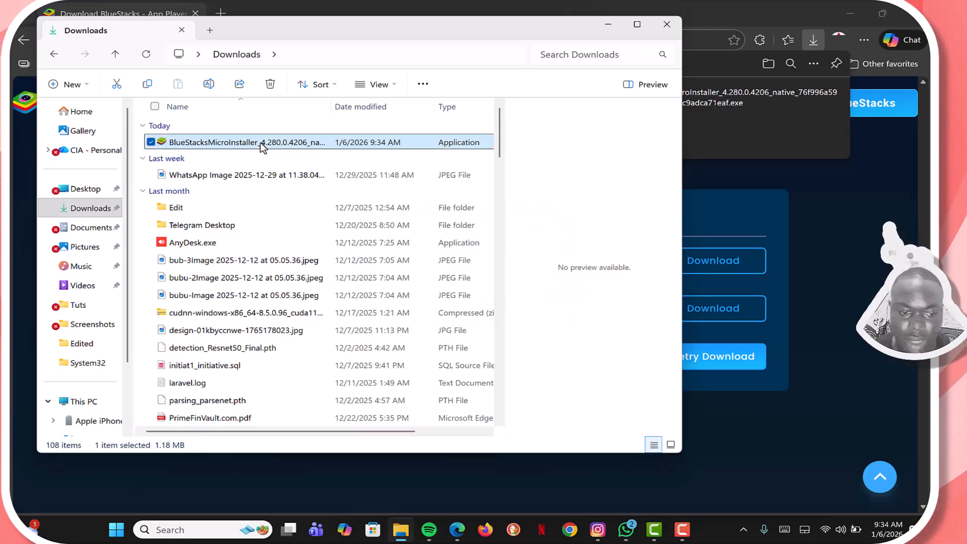
{"action": "double_click", "coordinate": [261, 143]}
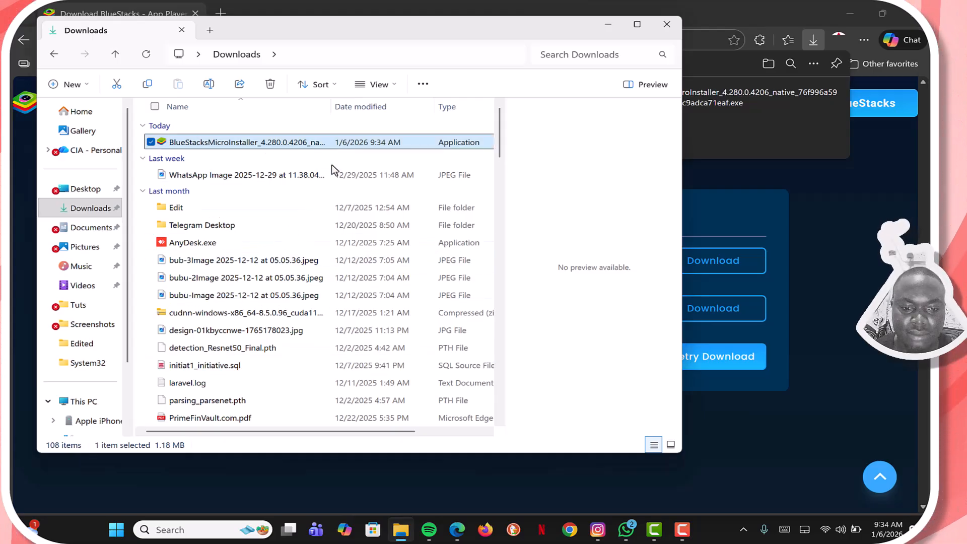
{"action": "double_click", "coordinate": [351, 143]}
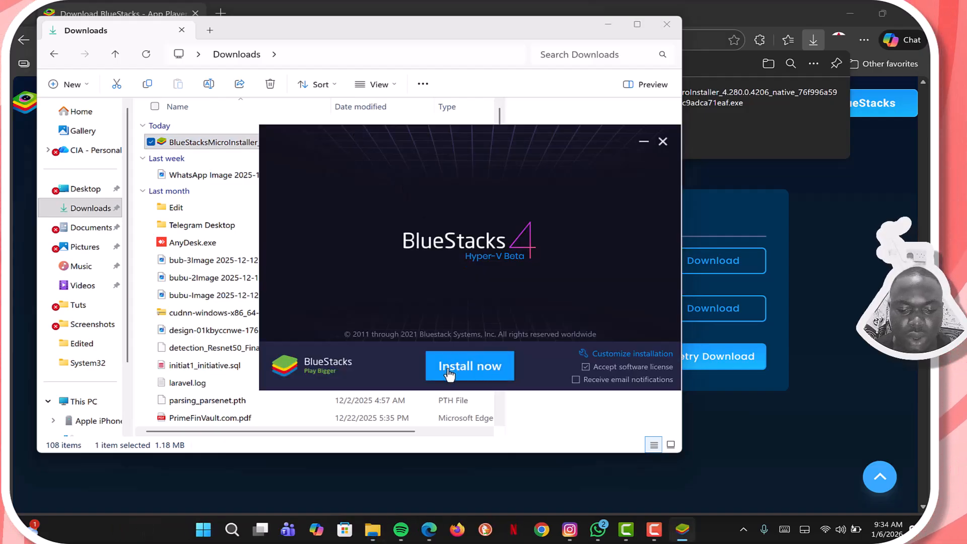
Step: Install BlueStacks 4 Hyper-V Beta with the default settings and postpone the Google Play sign-in
{"action": "left_click", "coordinate": [474, 366]}
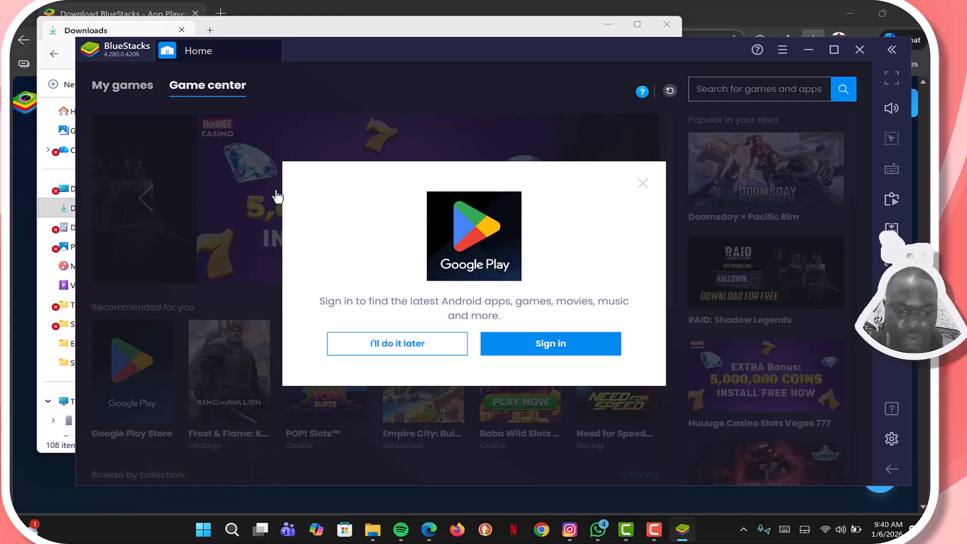
{"action": "left_click", "coordinate": [399, 344]}
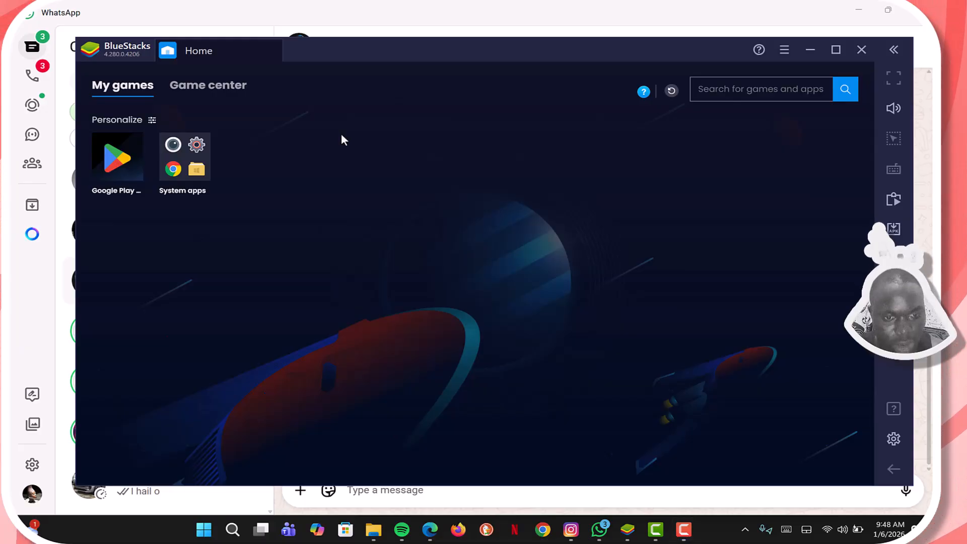
Step: Search Windows for "blue" to look up the installed BlueStacks HyperV apps, and close the search
{"action": "key", "text": "super"}
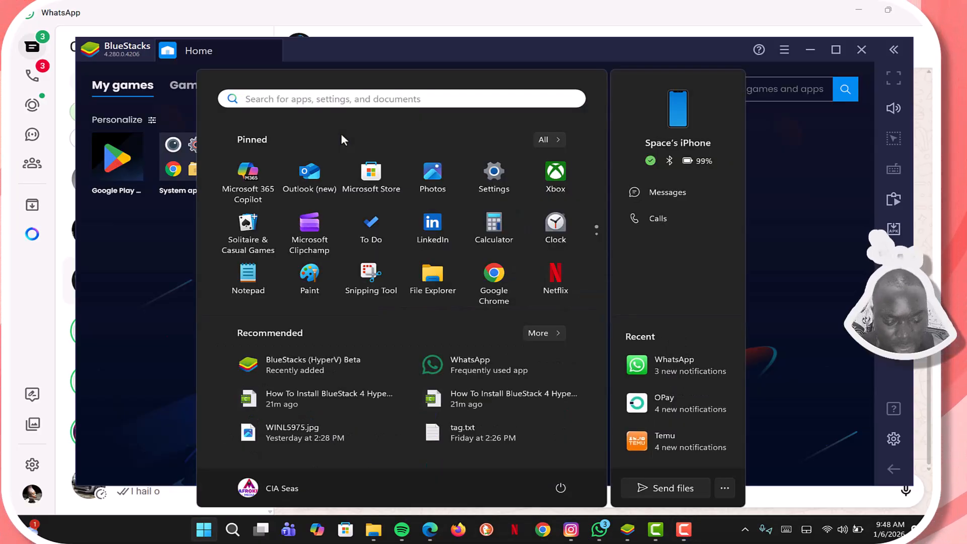
{"action": "type", "text": "blue"}
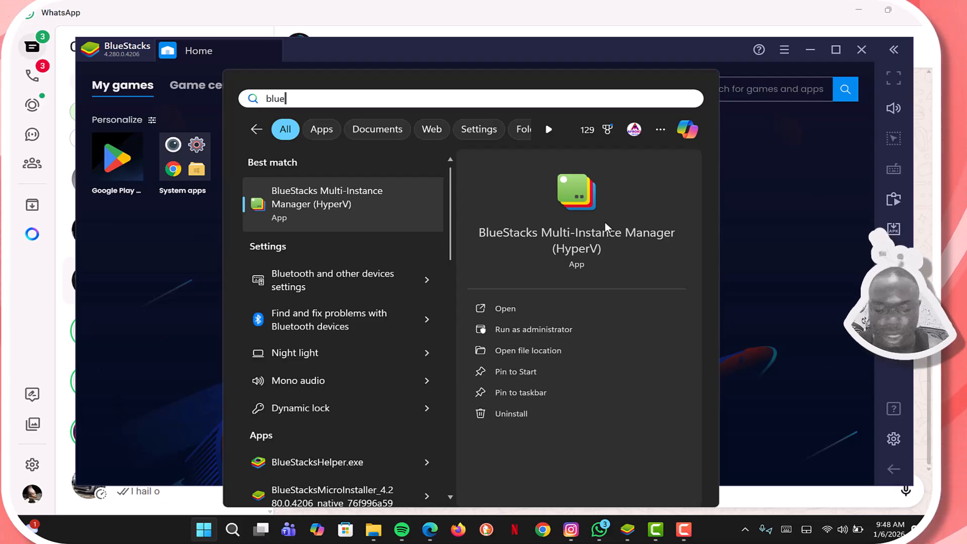
{"action": "key", "text": "Escape"}
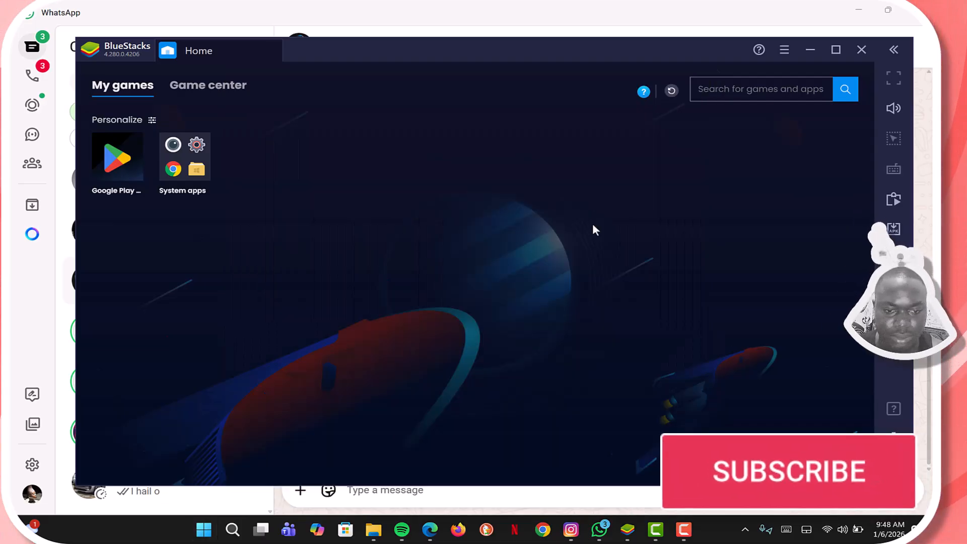